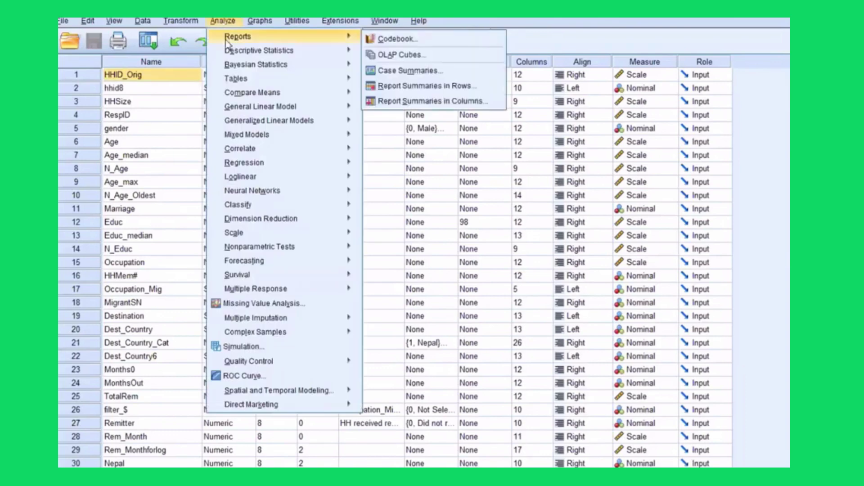
Run a Frequencies analysis on Remitter and Occupation_Mig, replacing Destination in the variable selection.
mouse_move(234, 54)
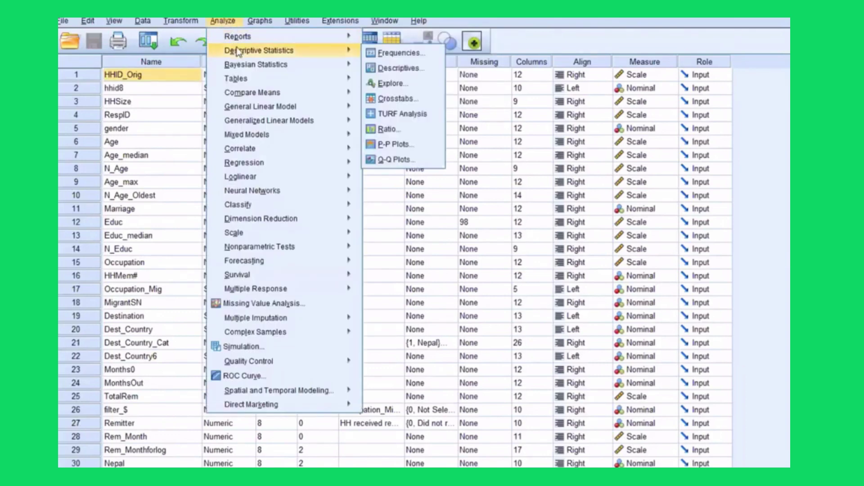
click(395, 54)
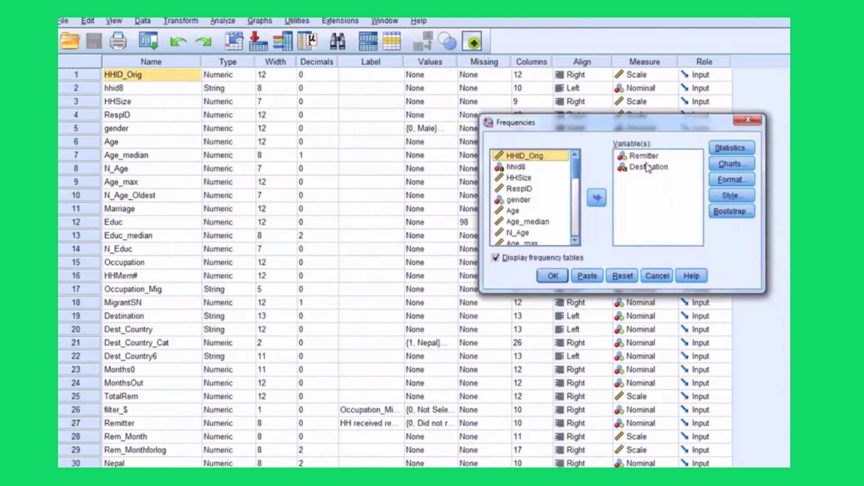
click(633, 170)
click(596, 197)
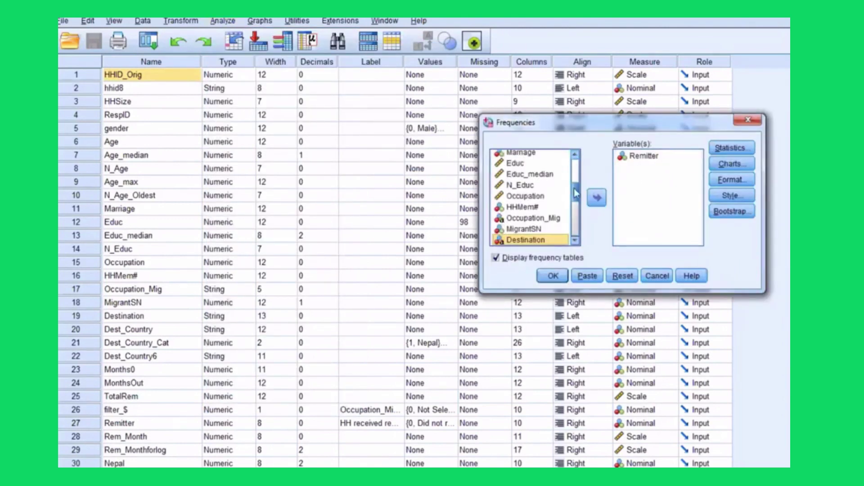
drag(576, 193, 638, 233)
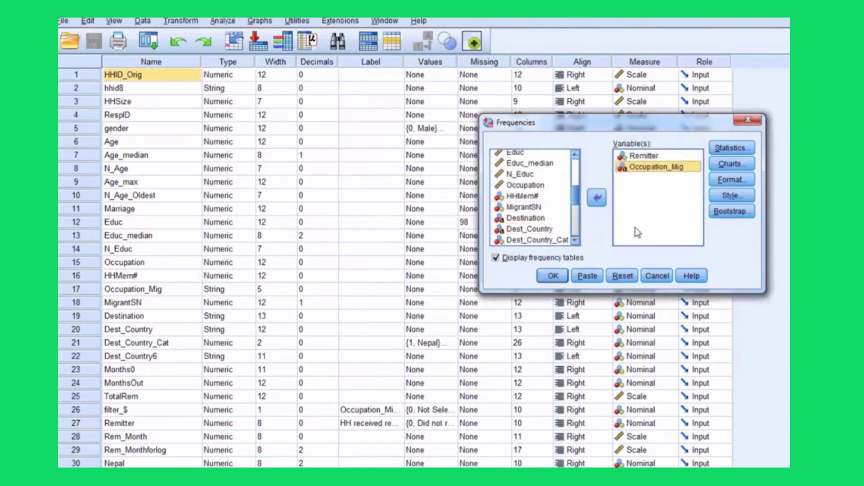
click(550, 276)
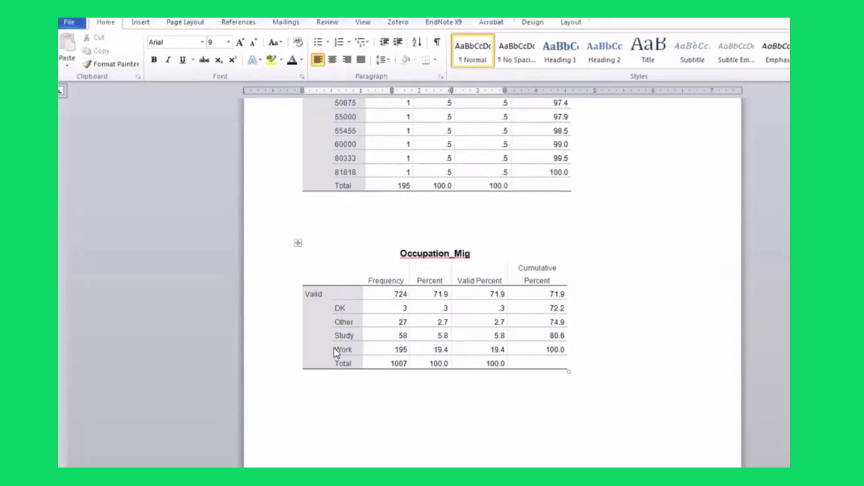
Switch back to the SPSS output and filter the dataset to cases satisfying Occupation_Mig="Work", filtering out unselected cases.
key(alt+Tab)
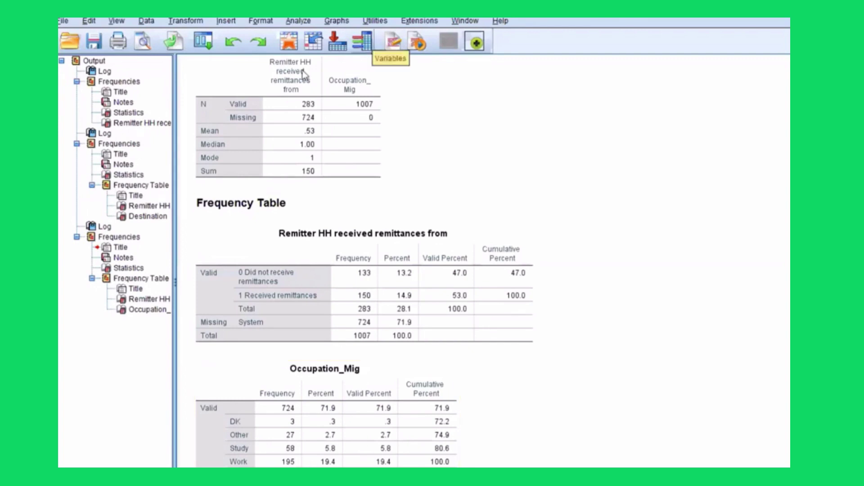
click(296, 23)
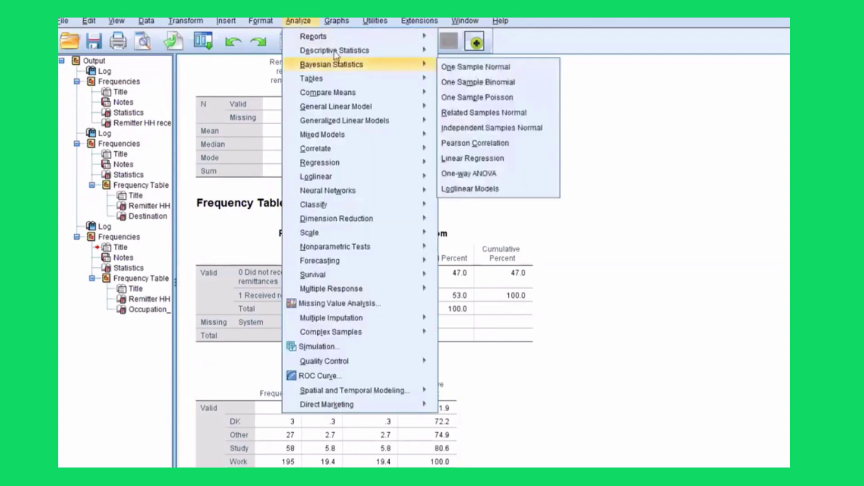
mouse_move(345, 50)
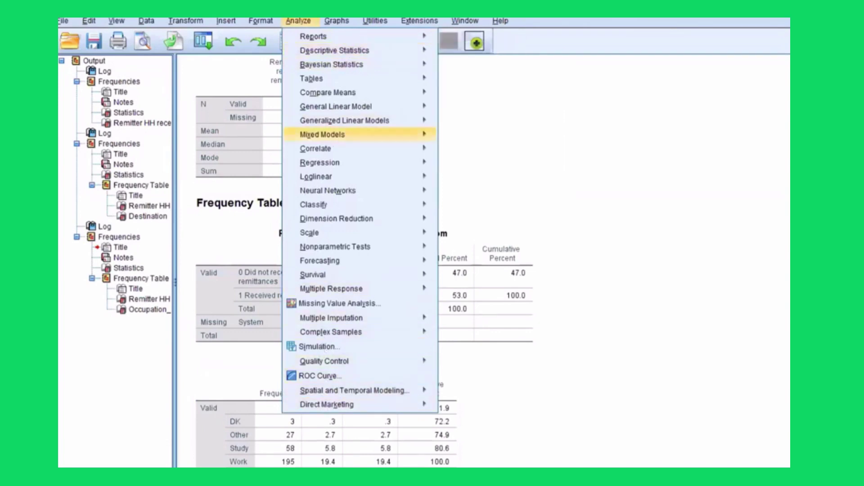
mouse_move(205, 29)
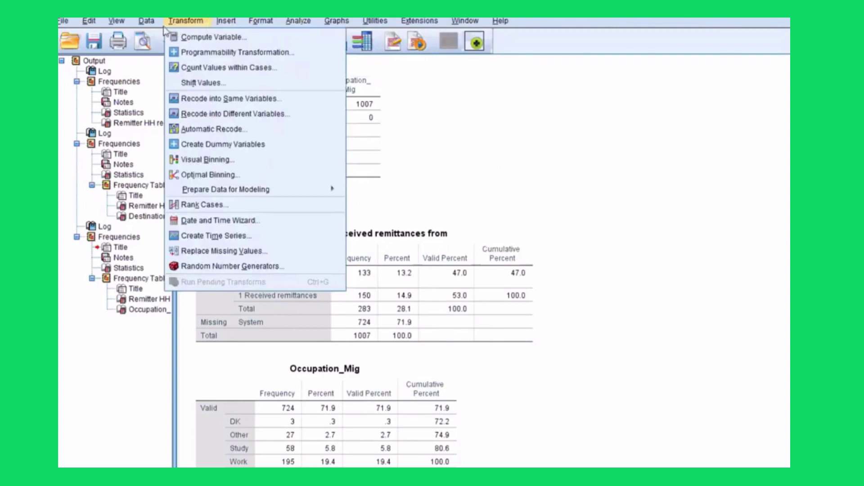
mouse_move(146, 22)
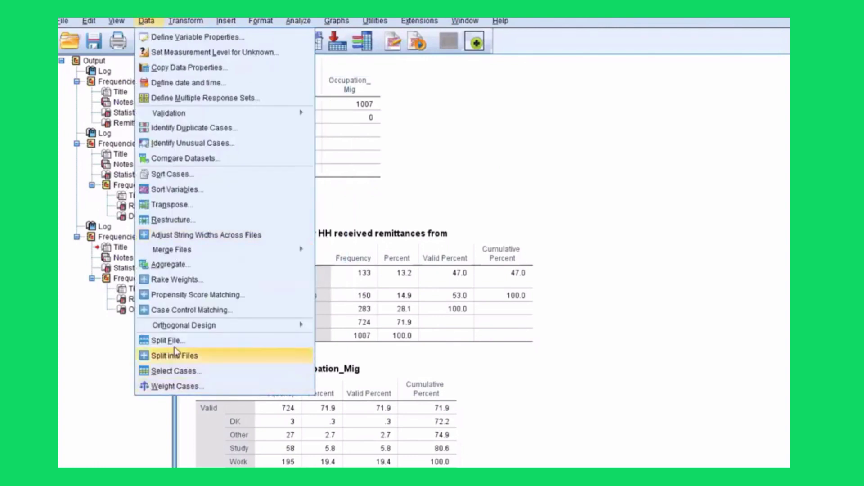
click(169, 370)
click(462, 168)
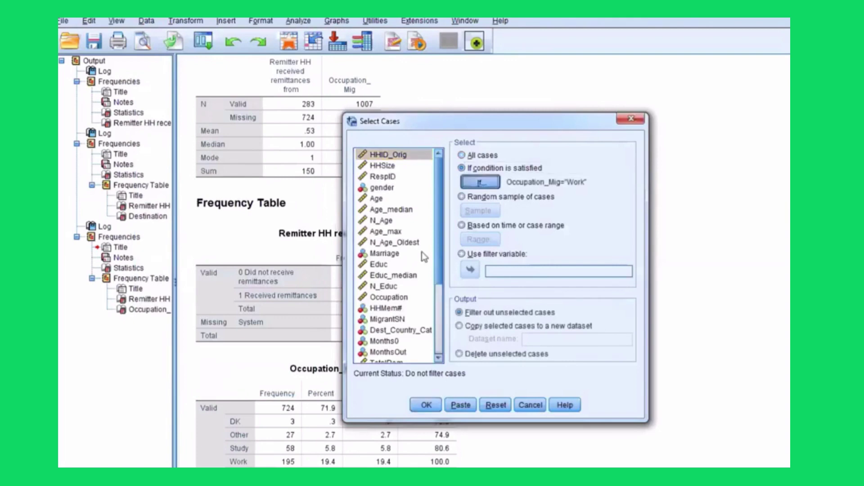
click(480, 182)
scroll(429, 336, down, 1)
scroll(429, 336, down, 3)
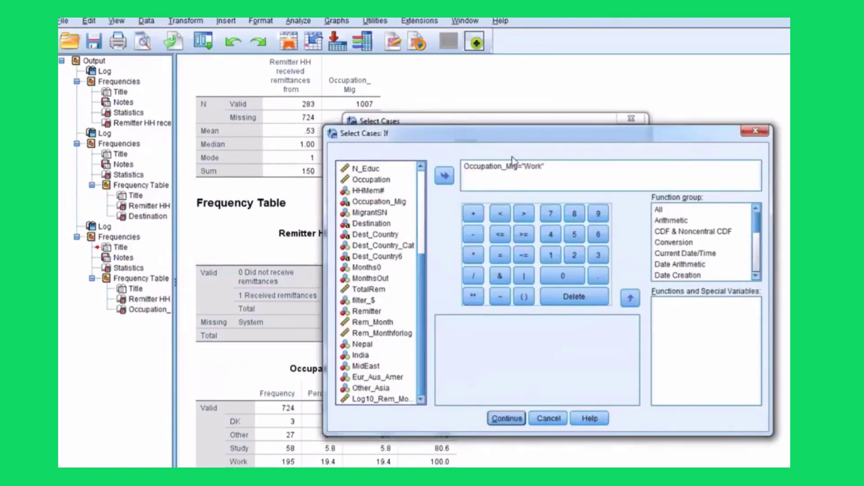
click(494, 419)
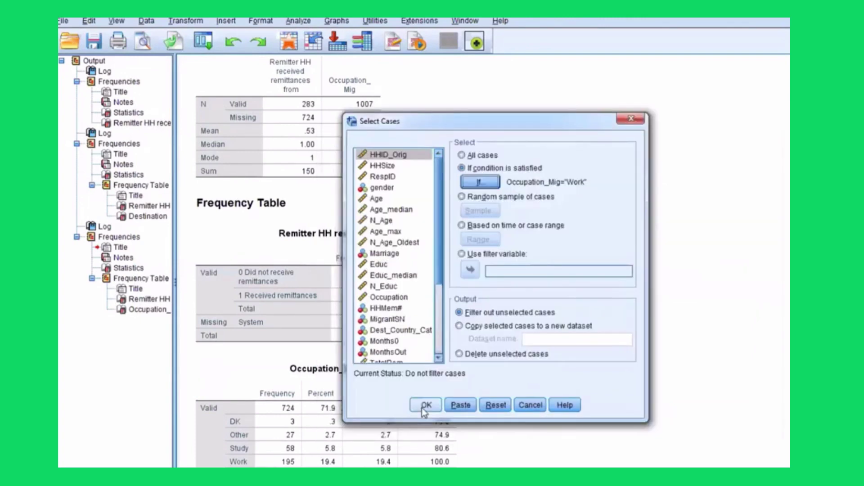
click(426, 408)
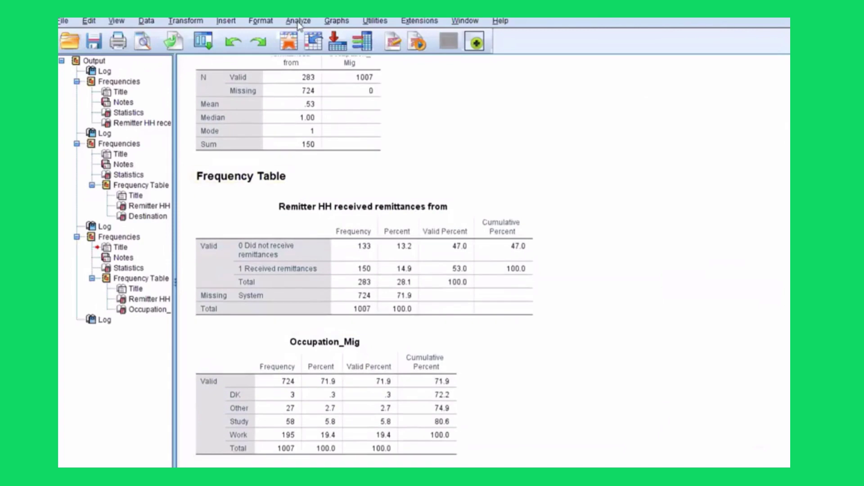
Rerun Frequencies for Remitter and Occupation_Mig on the filtered work-migrant cases.
click(299, 22)
mouse_move(318, 54)
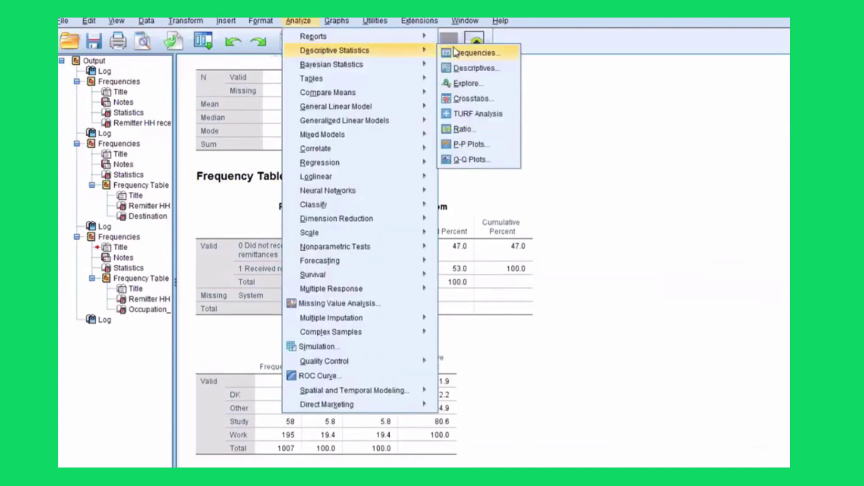
click(456, 53)
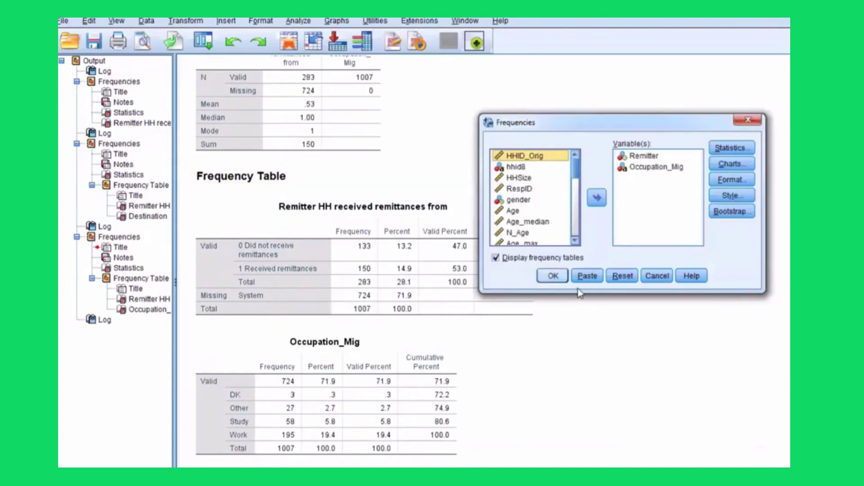
click(558, 278)
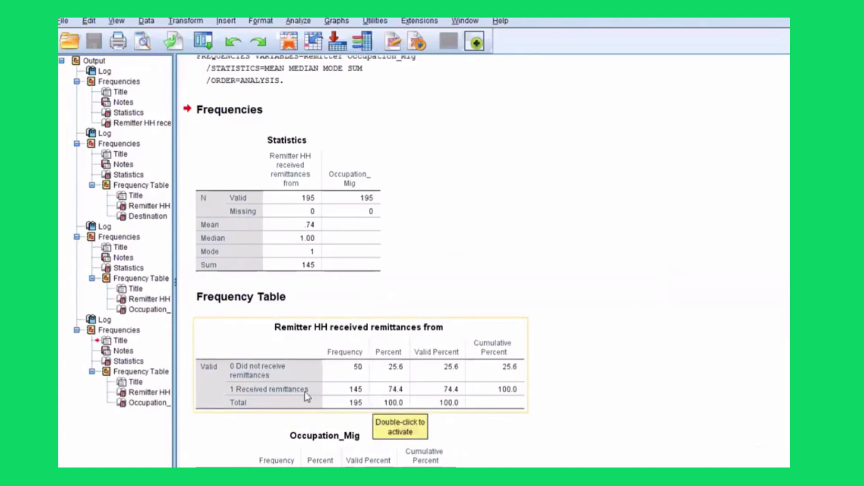
Add Dest_Country6 to the Frequencies variables alongside Remitter and Occupation_Mig and run the analysis.
click(296, 20)
mouse_move(315, 50)
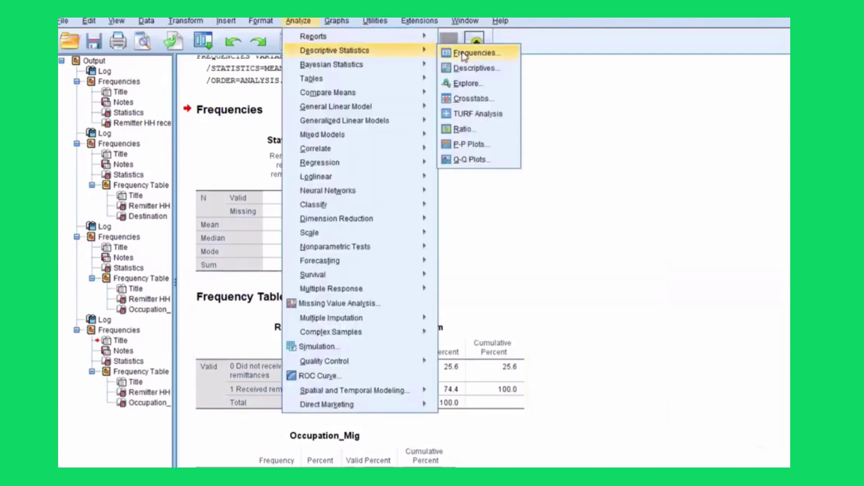
key(Return)
scroll(579, 198, down, 3)
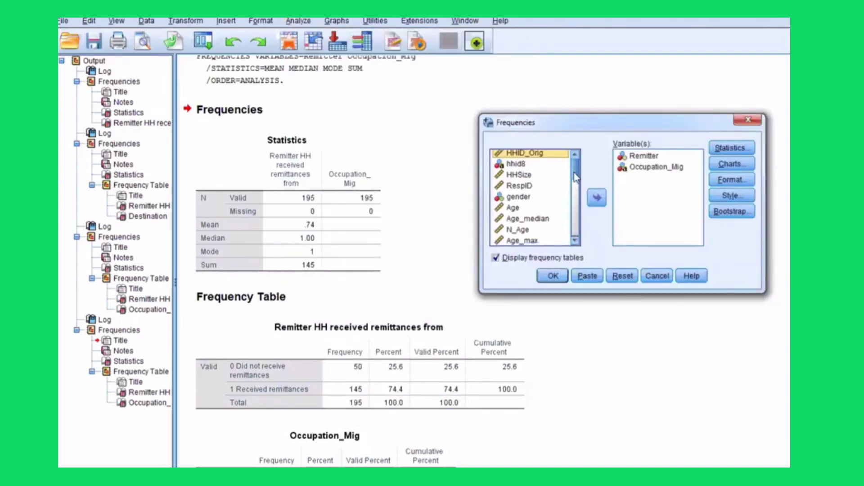
scroll(583, 225, down, 6)
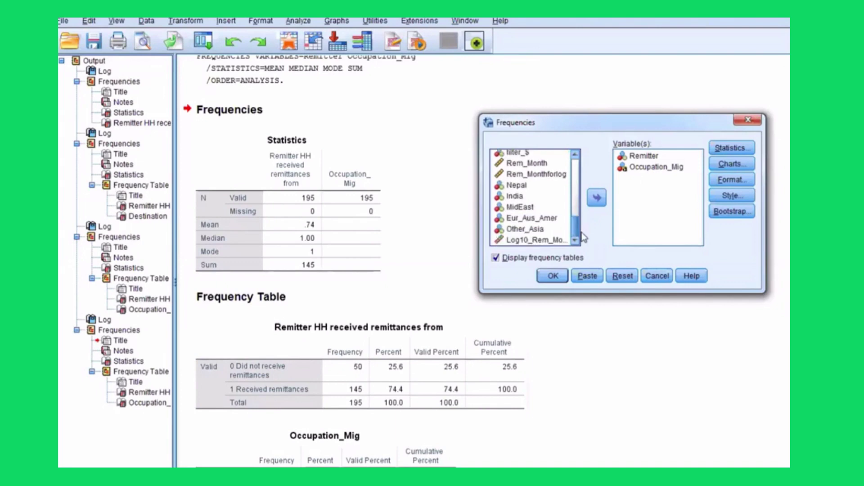
scroll(578, 226, up, 1)
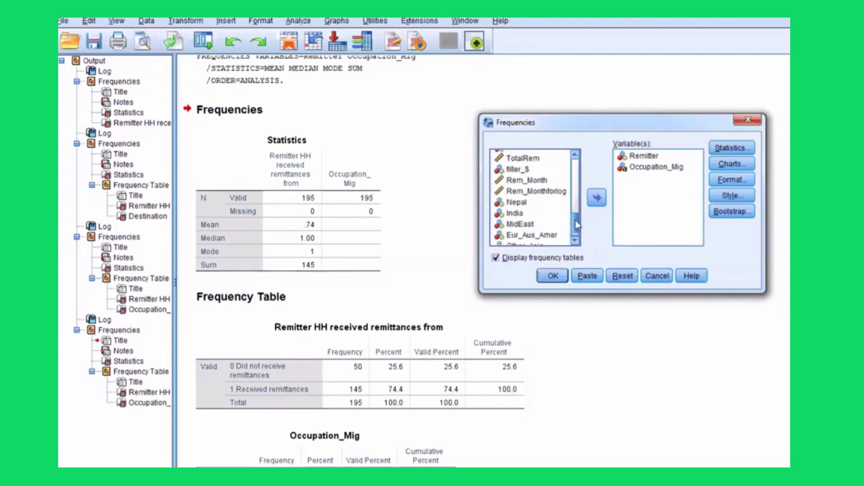
drag(577, 225, 582, 214)
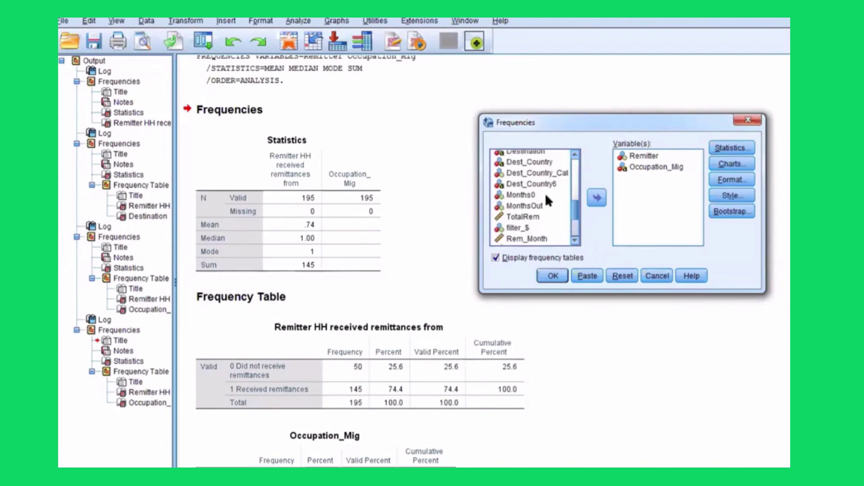
click(557, 185)
click(597, 198)
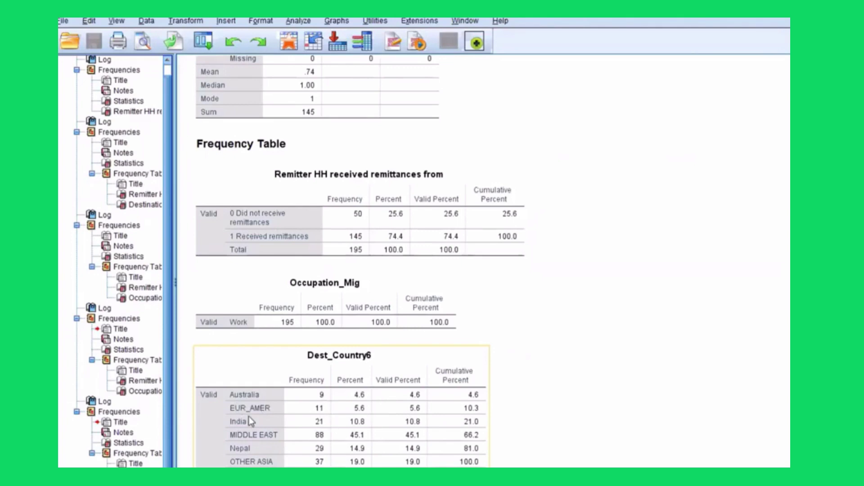
Reopen the Frequencies analysis and remove Occupation_Mig from its variables.
click(298, 21)
mouse_move(360, 50)
click(474, 53)
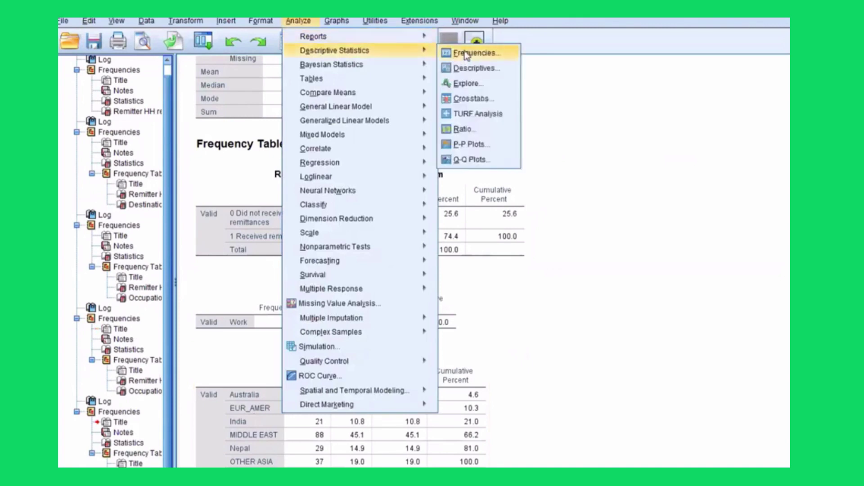
drag(637, 195, 535, 203)
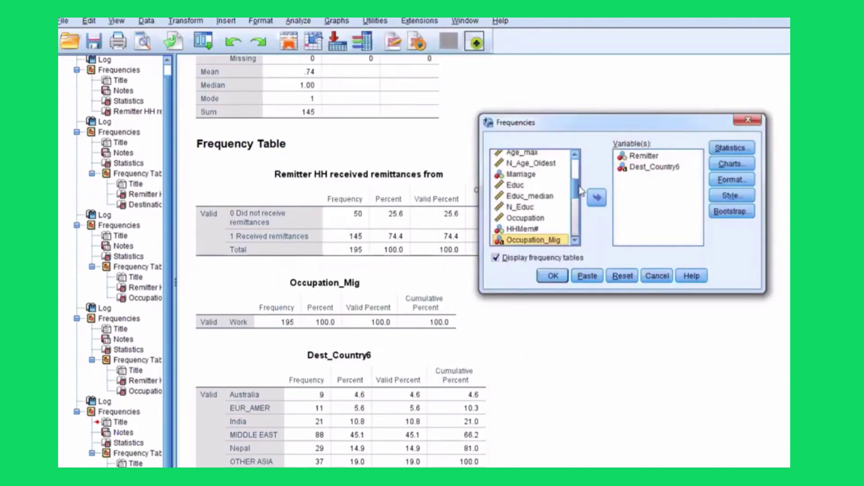
Add Dest_Country_Cat to the Frequencies variables, run the analysis and view the resulting destination tables.
scroll(578, 234, down, 6)
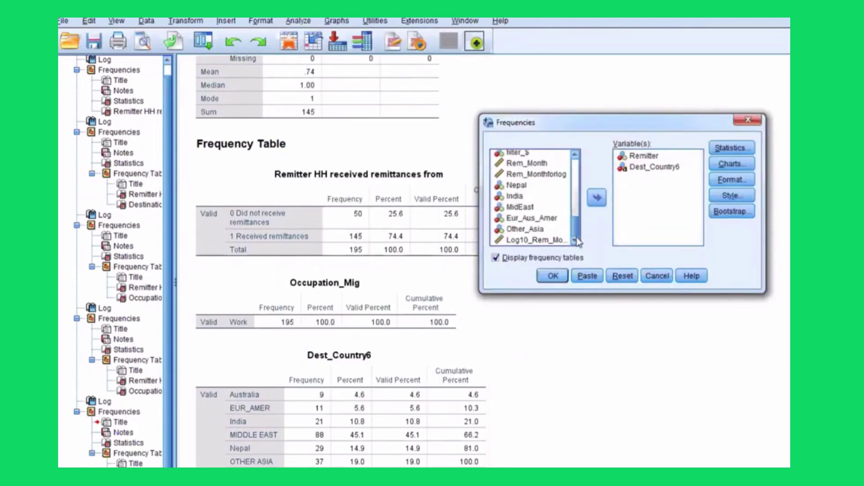
scroll(581, 227, up, 1)
scroll(581, 227, up, 3)
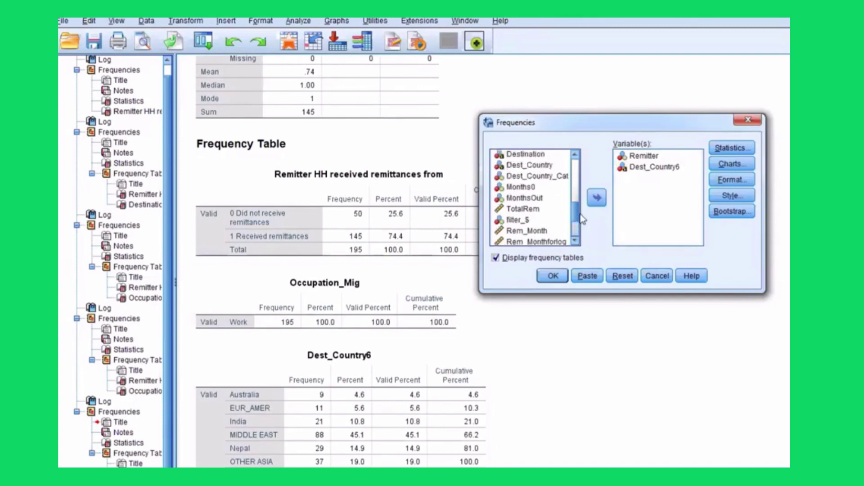
click(539, 183)
click(597, 199)
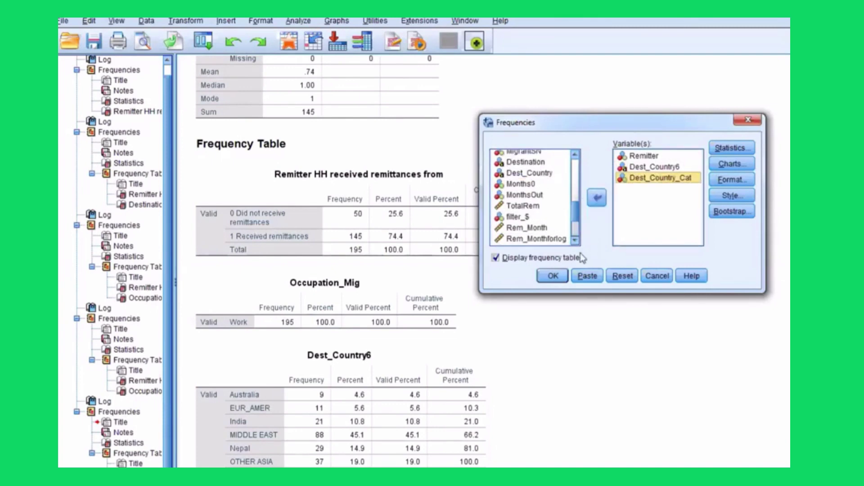
click(552, 275)
scroll(593, 311, down, 4)
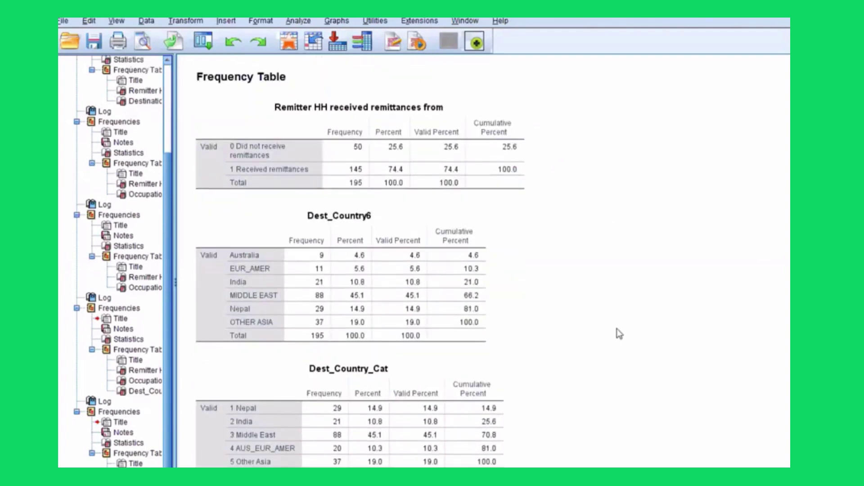
click(434, 434)
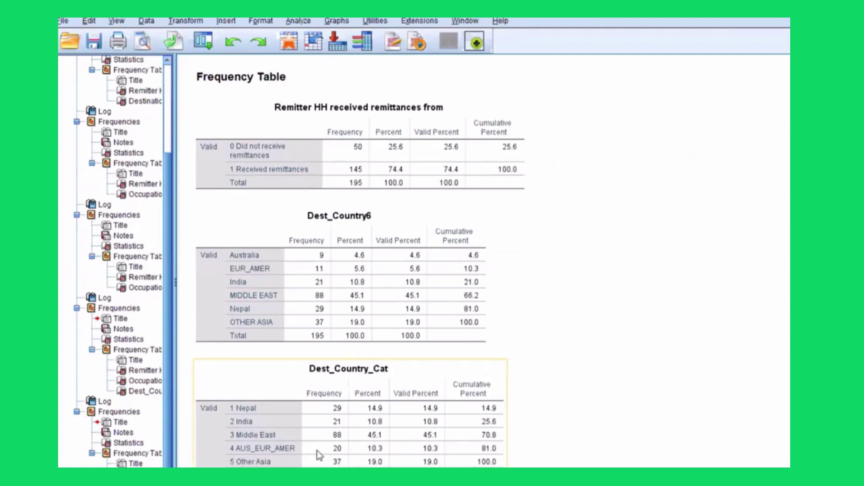
click(517, 288)
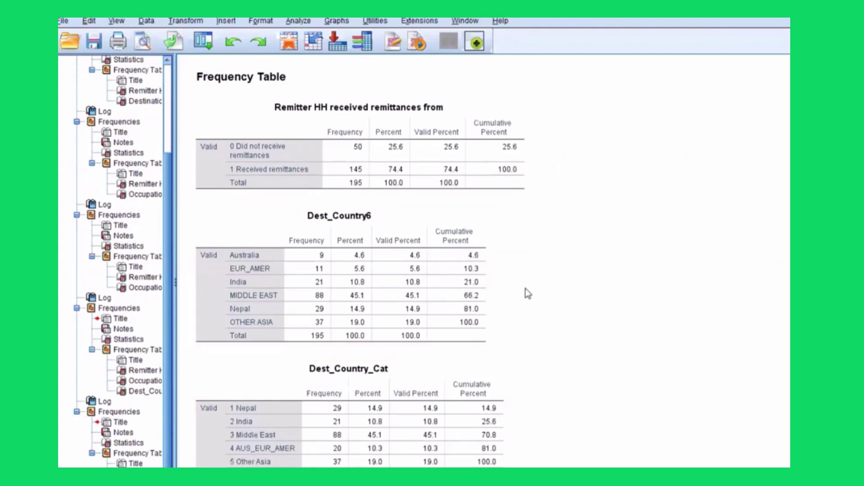